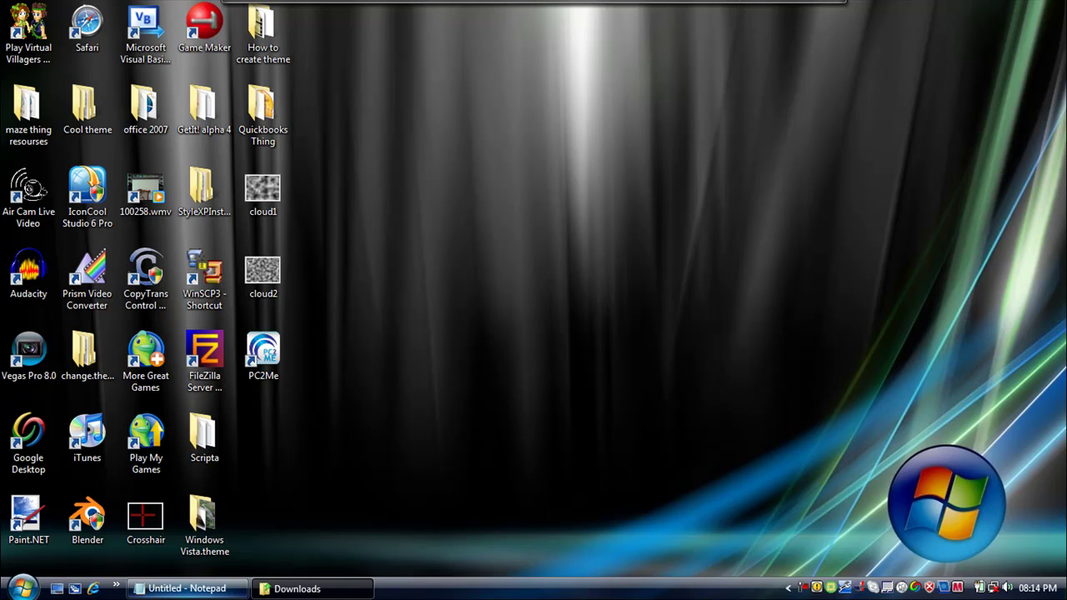
click(187, 589)
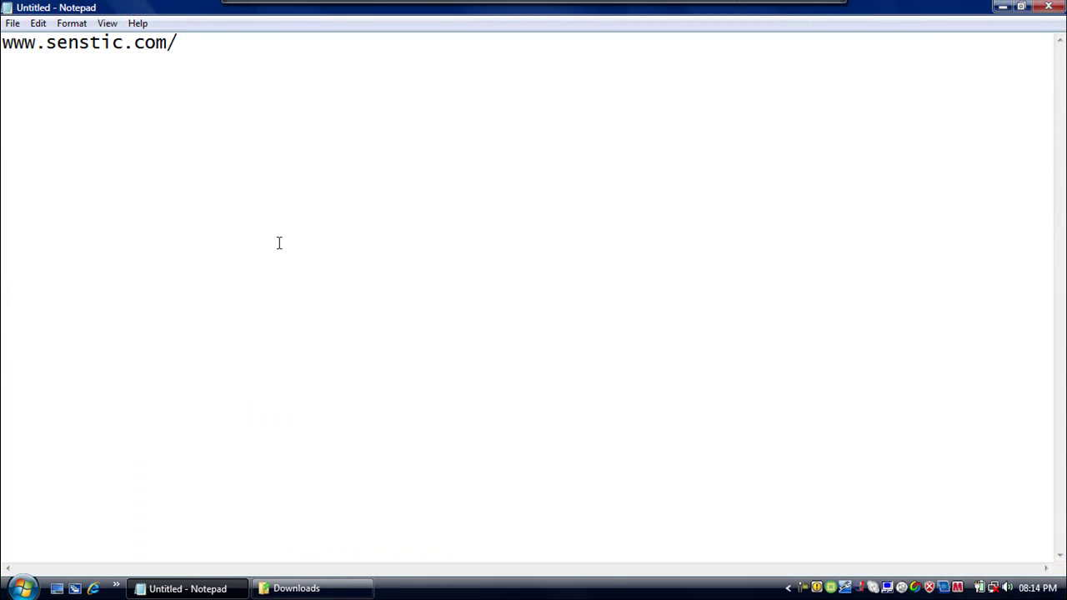
drag(220, 41, 30, 18)
click(43, 43)
click(221, 50)
text(Aircam)
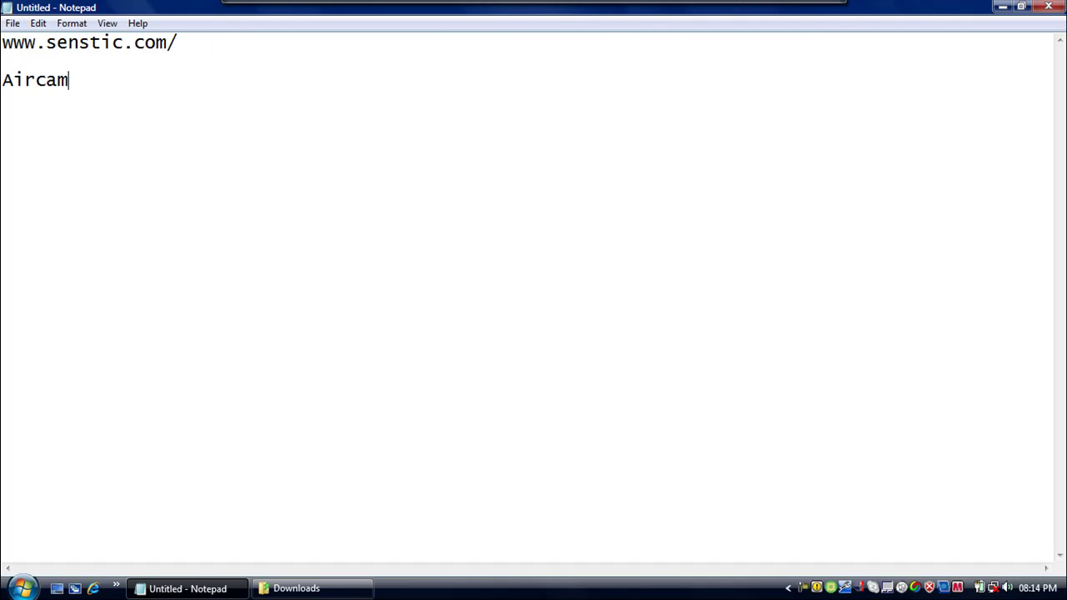
key(BackSpace)
key(BackSpace)
key(BackSpace)
key(BackSpace)
key(BackSpace)
key(BackSpace)
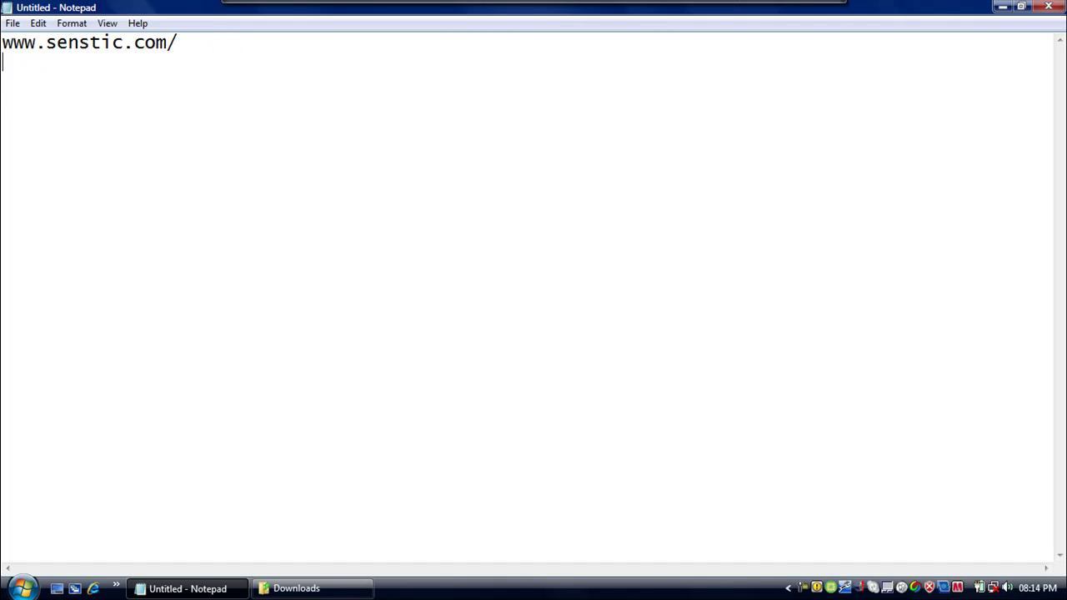
Step: Minimize the note, run AirCamSetup from the Downloads folder and repair Air Cam, dismissing the Bonjour installation request
click(1003, 7)
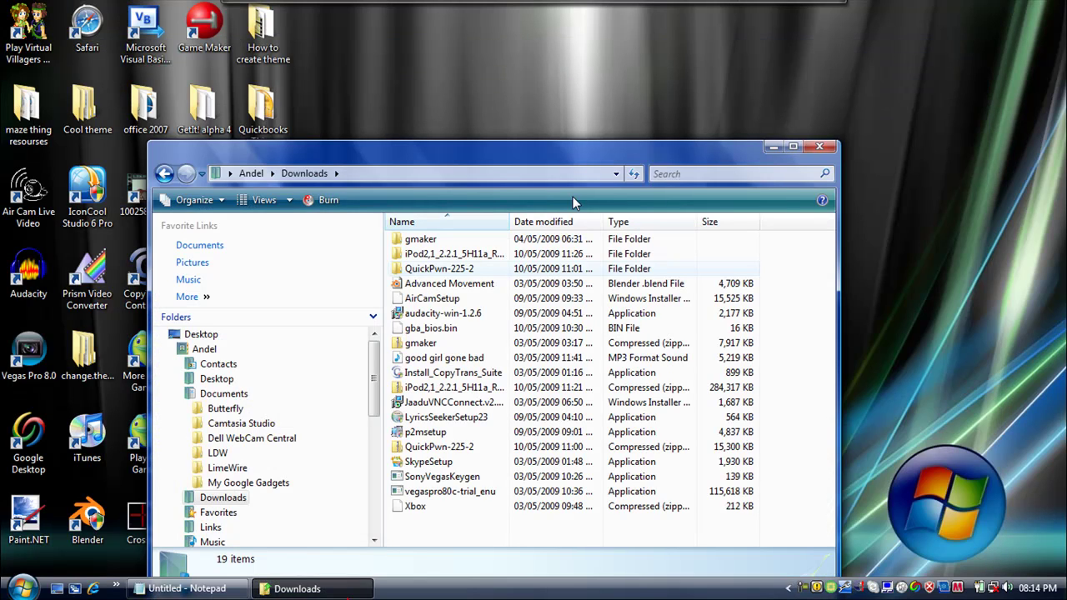
double_click(464, 304)
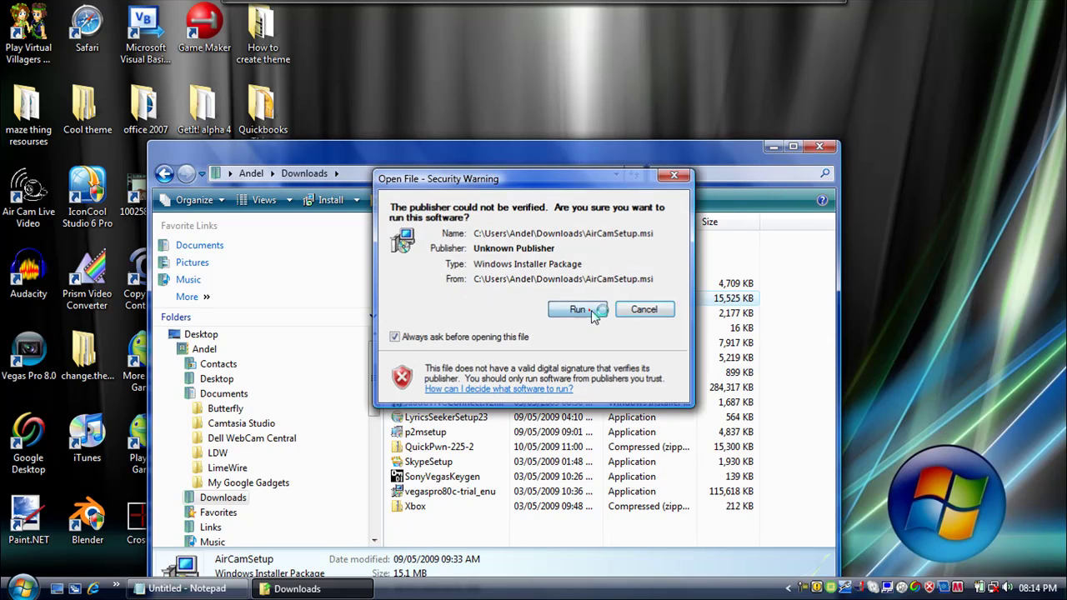
click(587, 310)
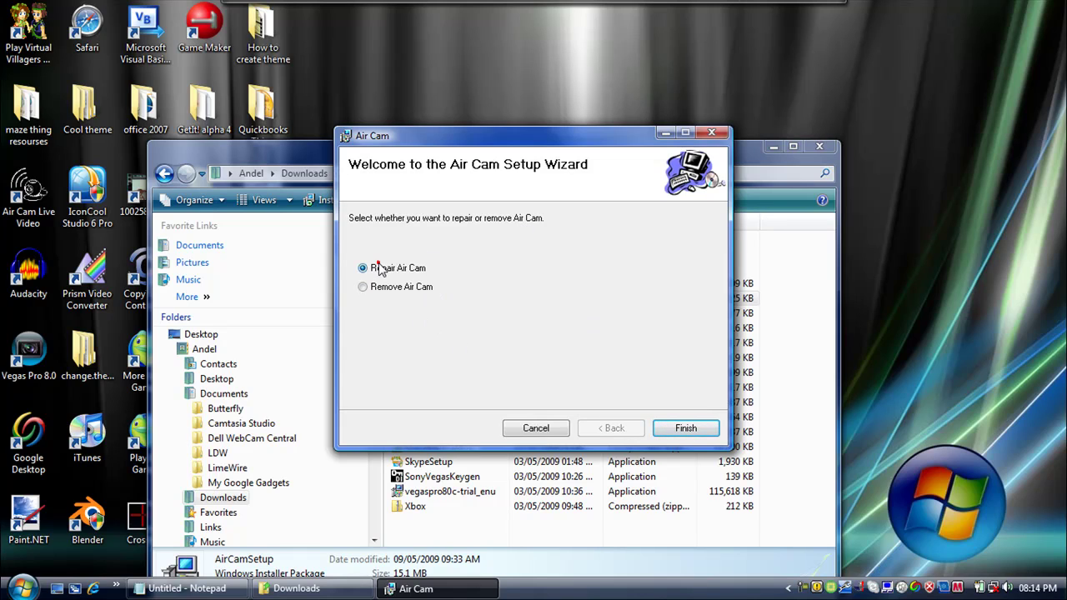
click(707, 428)
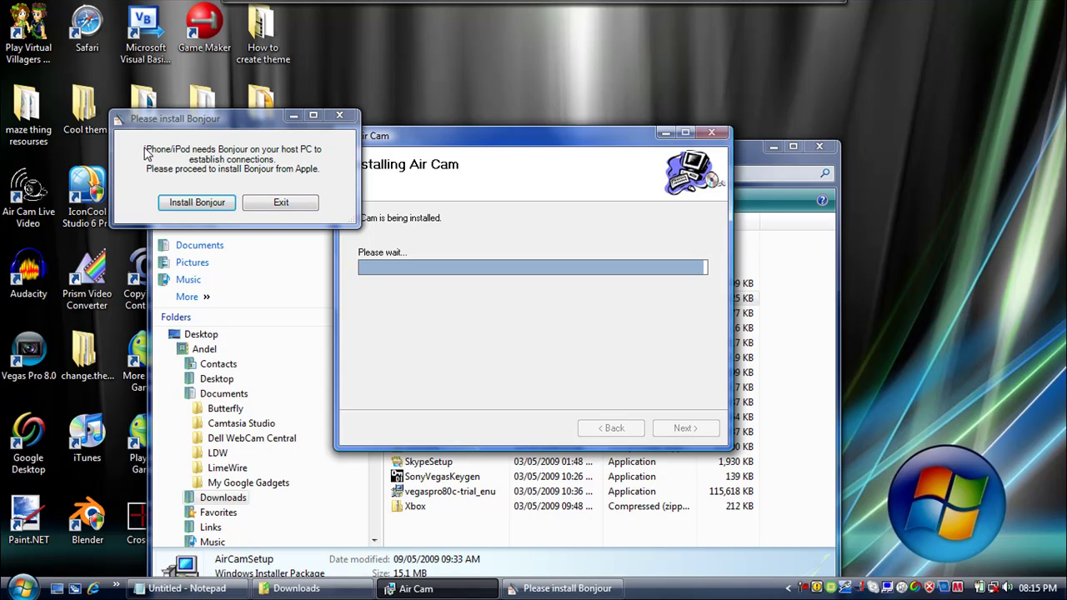
click(266, 207)
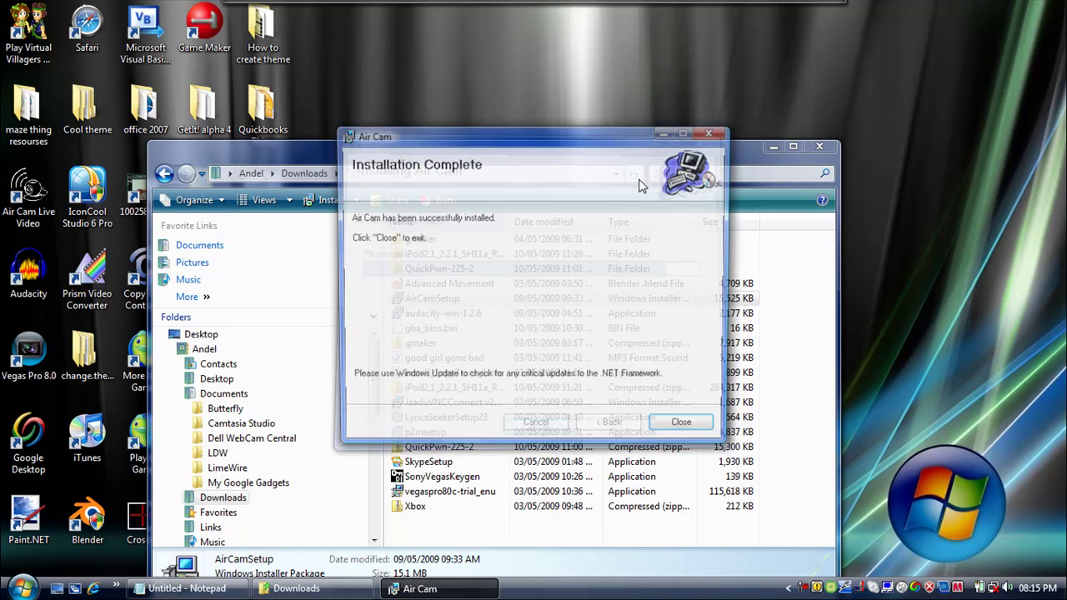
click(681, 424)
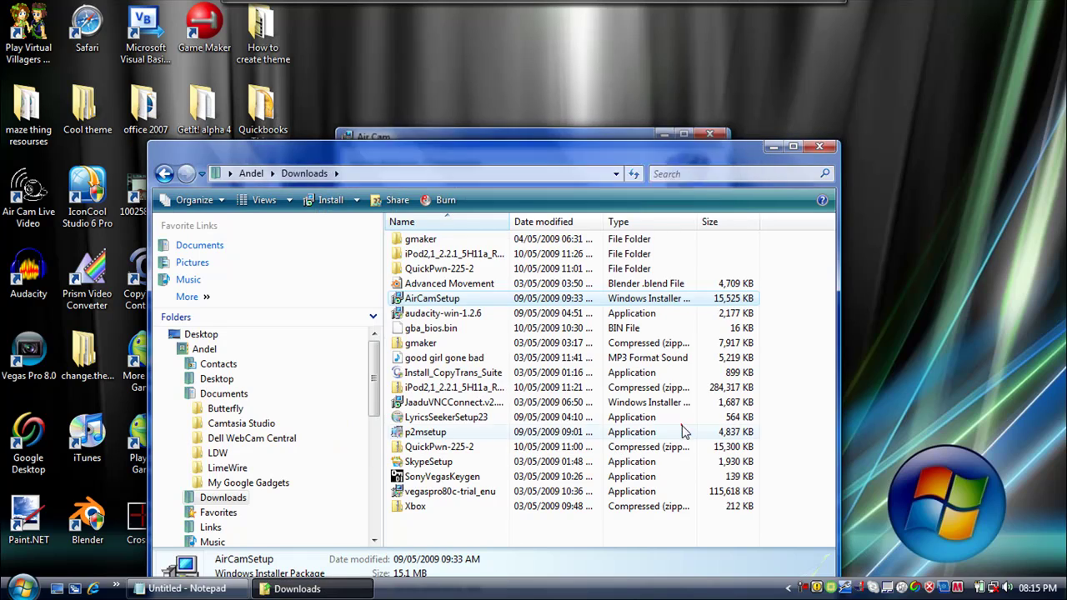
Step: Browse to the Air Cam program folder at OS (C:) > Program Files > Senstic > Air Cam
click(272, 174)
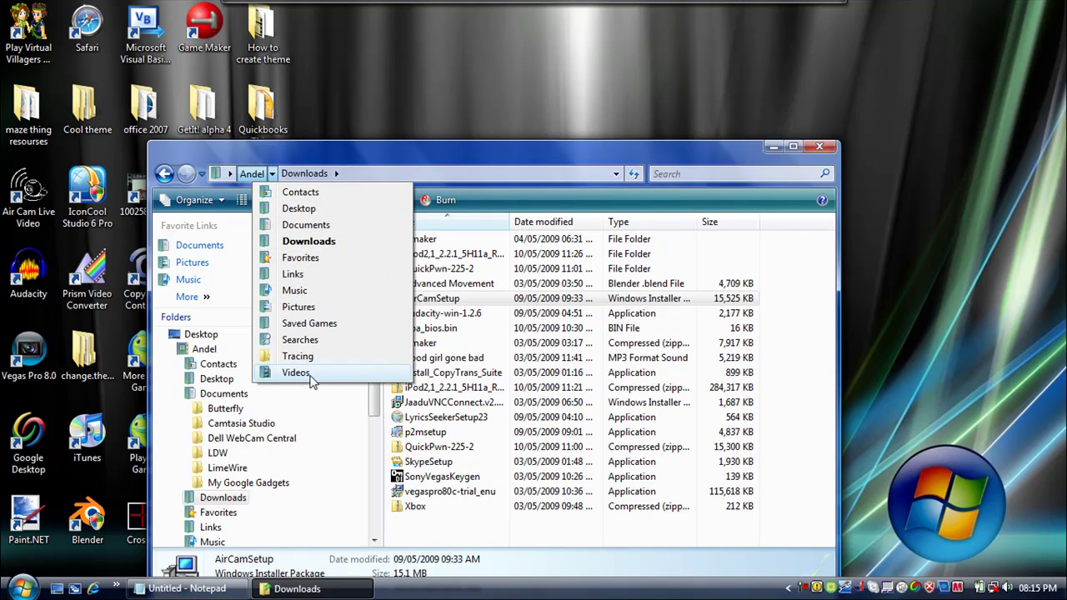
click(234, 175)
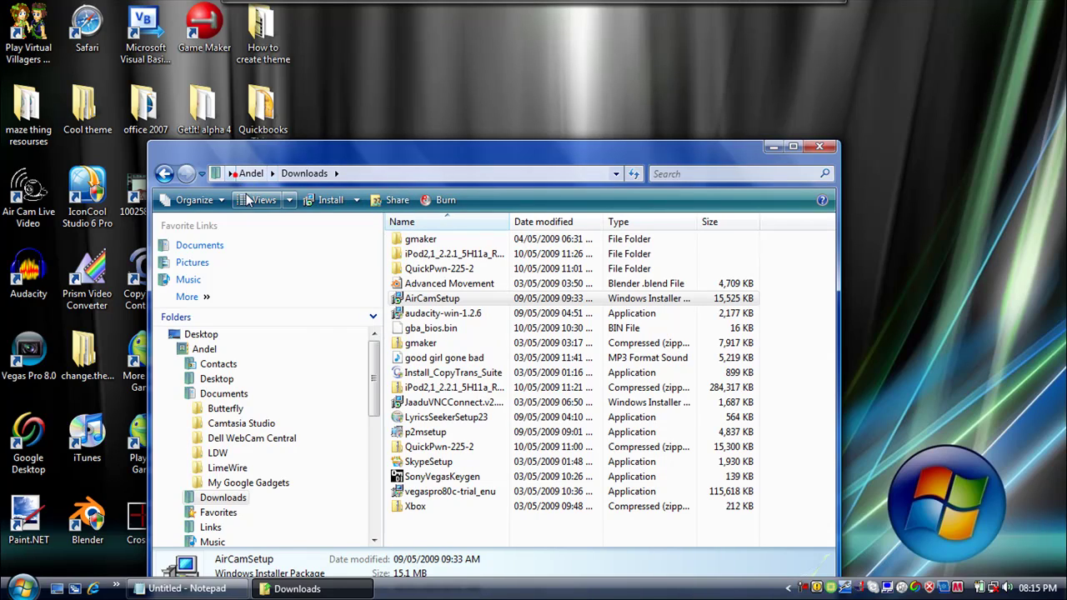
click(232, 175)
click(270, 248)
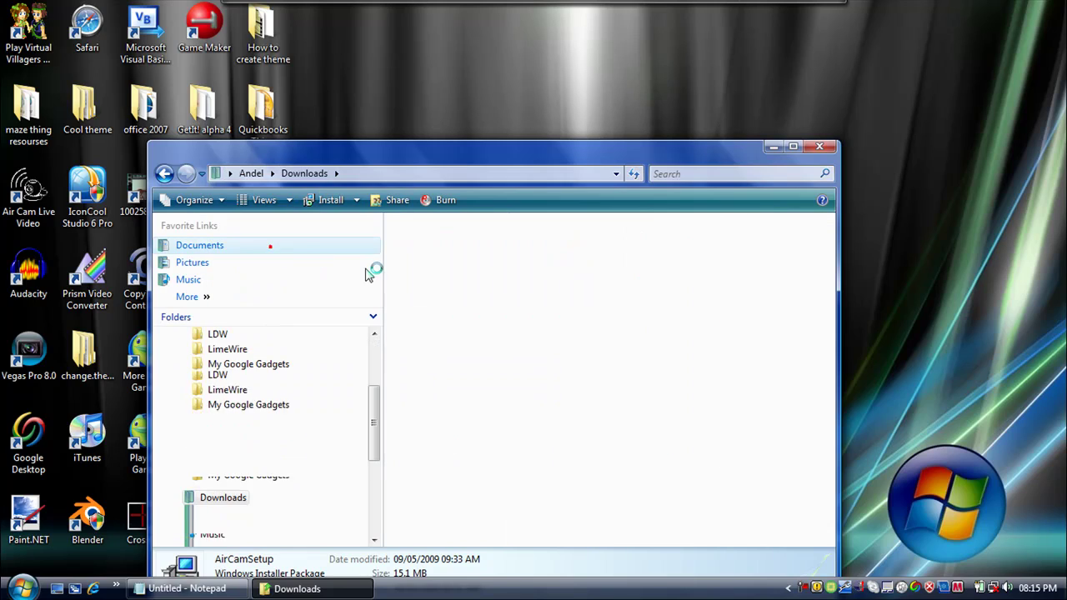
double_click(423, 280)
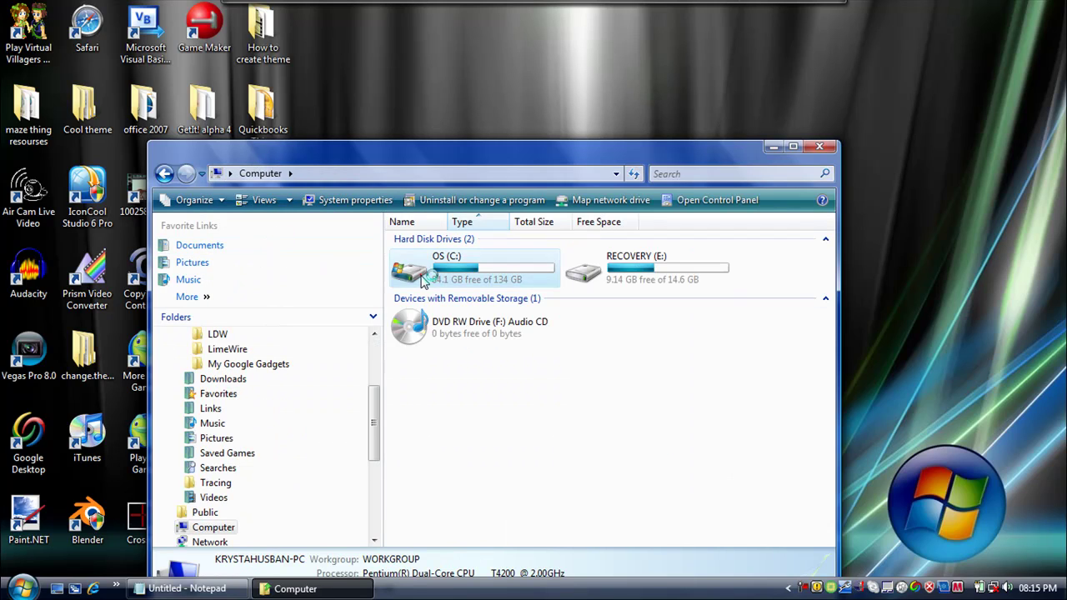
double_click(586, 405)
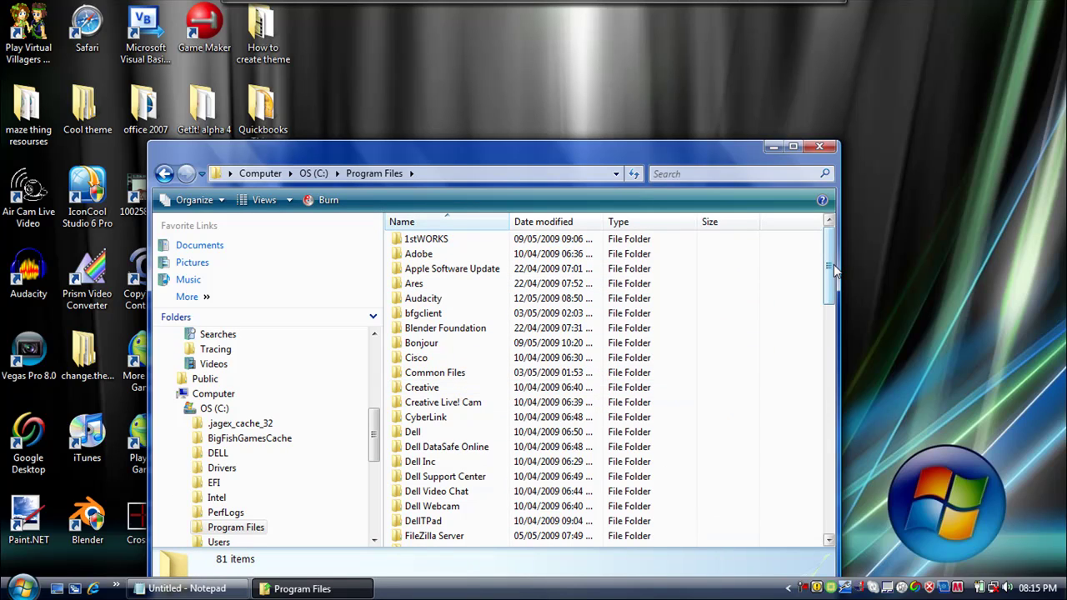
click(834, 316)
drag(836, 339, 849, 451)
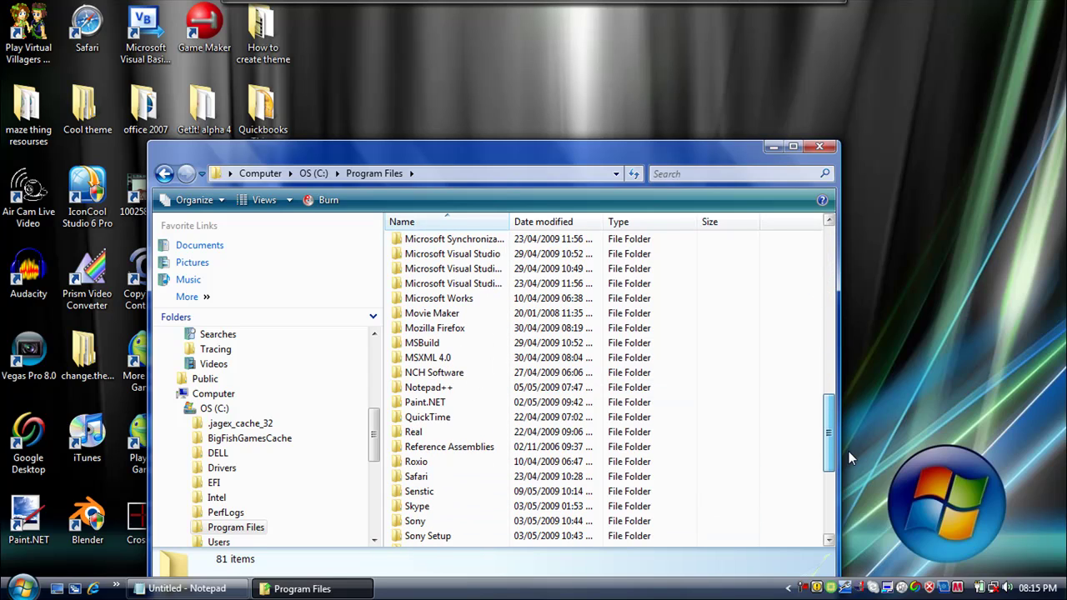
double_click(485, 491)
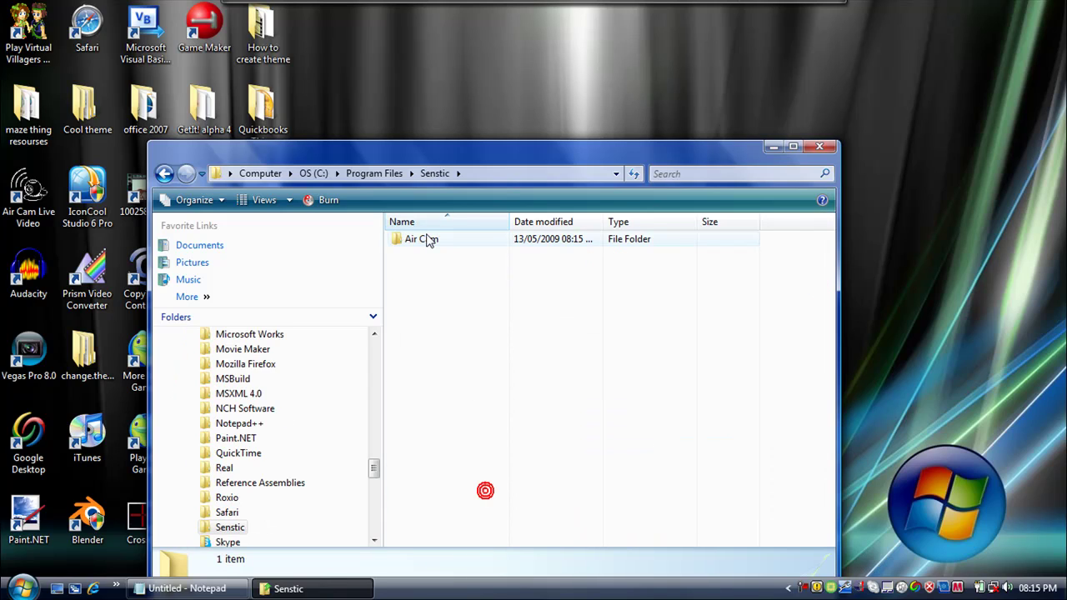
double_click(428, 239)
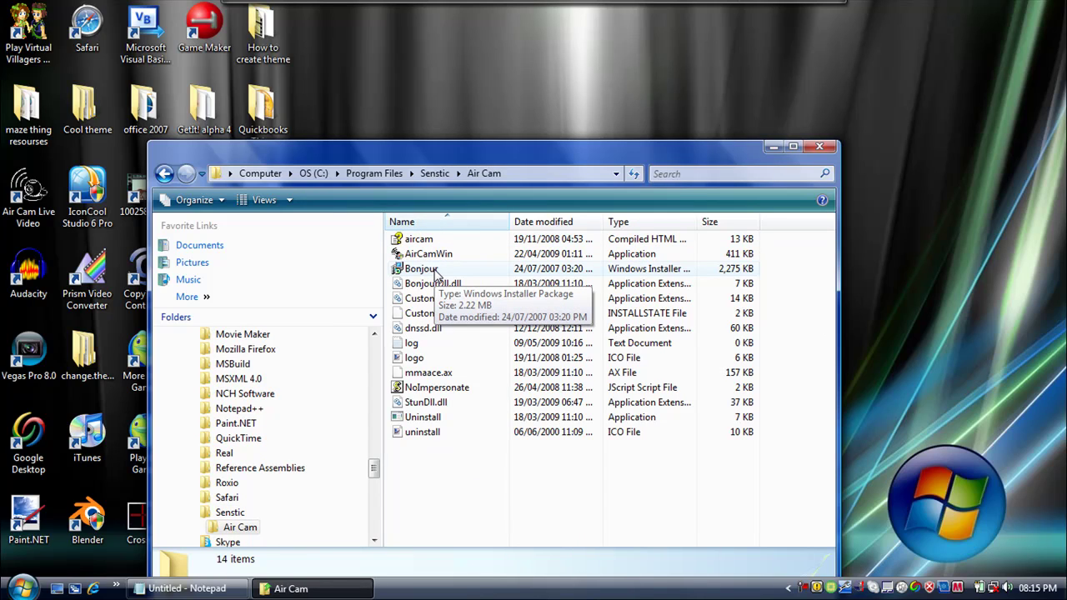
Step: Try to repair Bonjour with the installer in the Air Cam folder, exit the installer and close the folder window
double_click(433, 271)
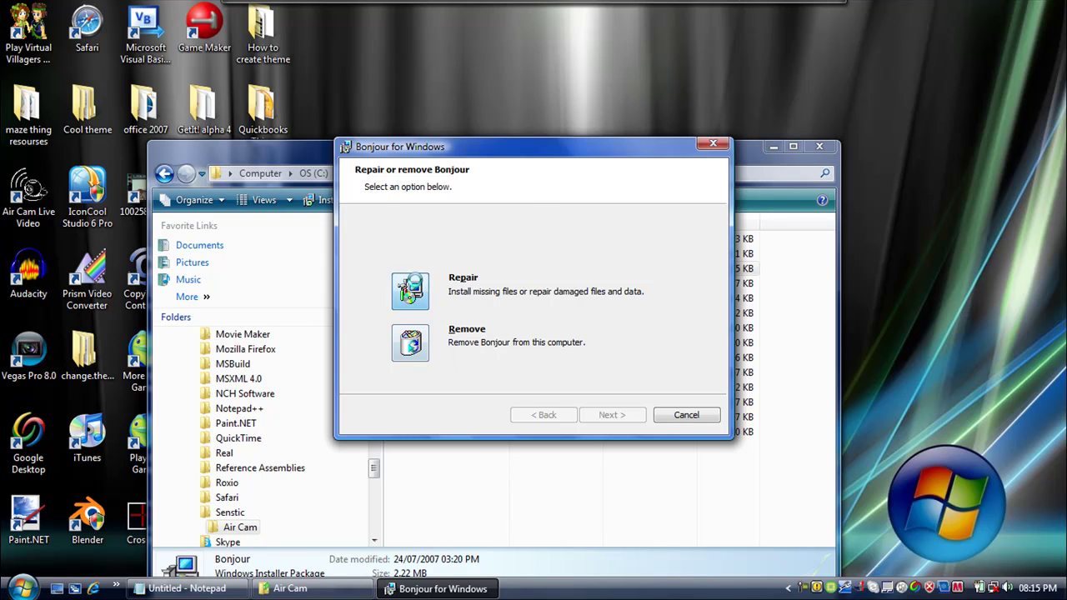
click(420, 286)
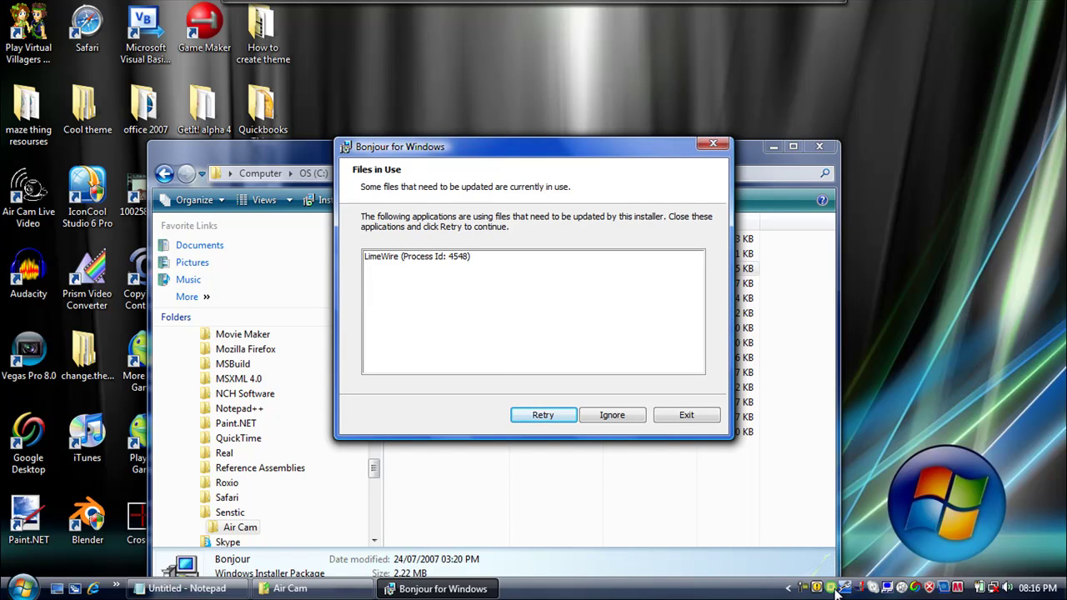
click(686, 415)
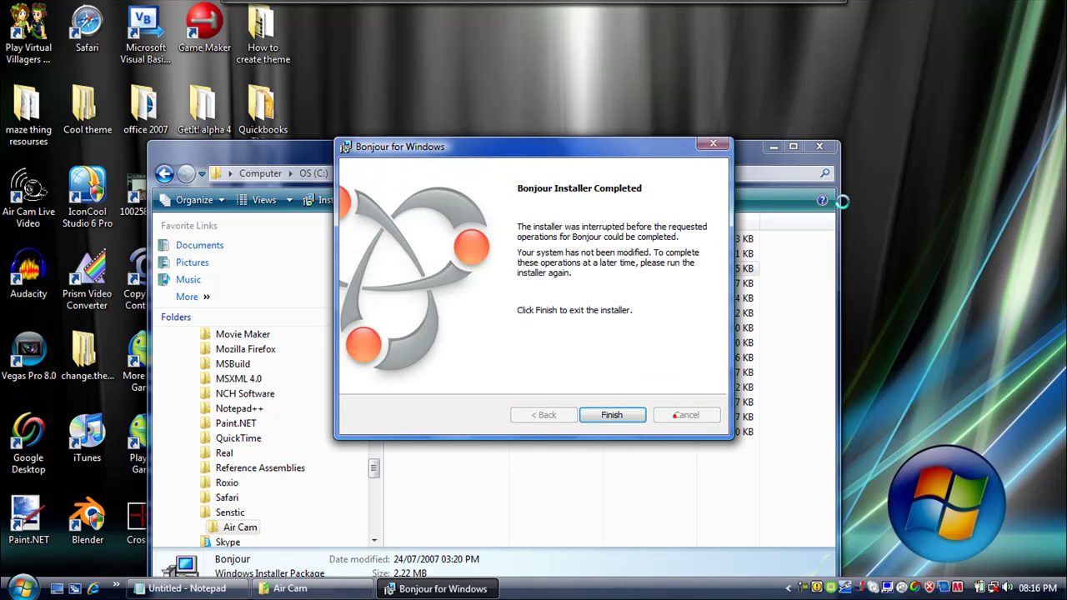
click(609, 417)
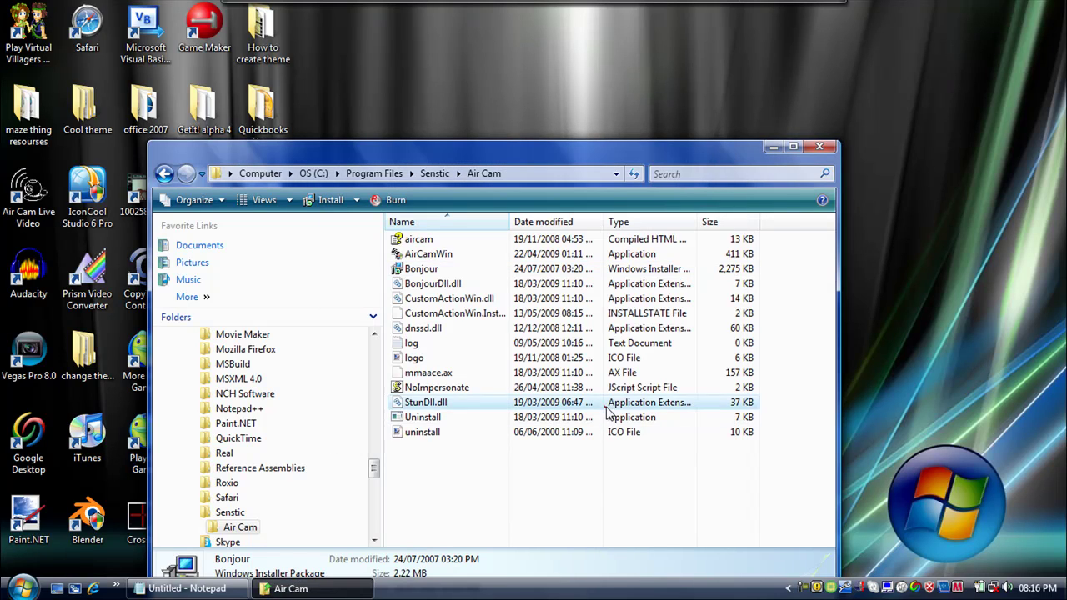
click(605, 404)
click(819, 148)
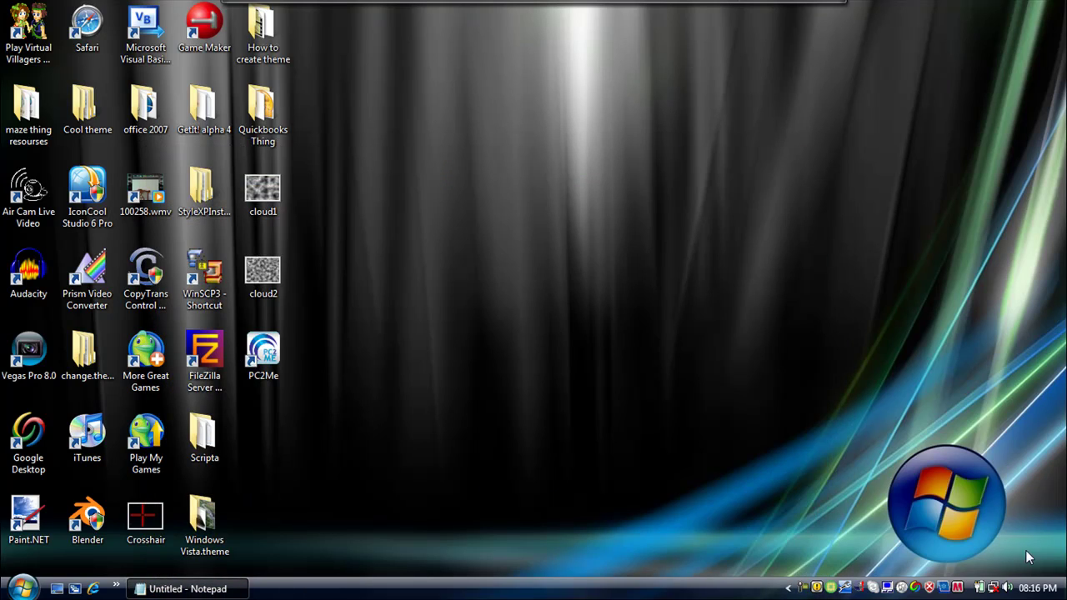
Step: Start the network connection wizard and choose to set up a wireless ad hoc (computer-to-computer) network
right_click(997, 588)
click(901, 499)
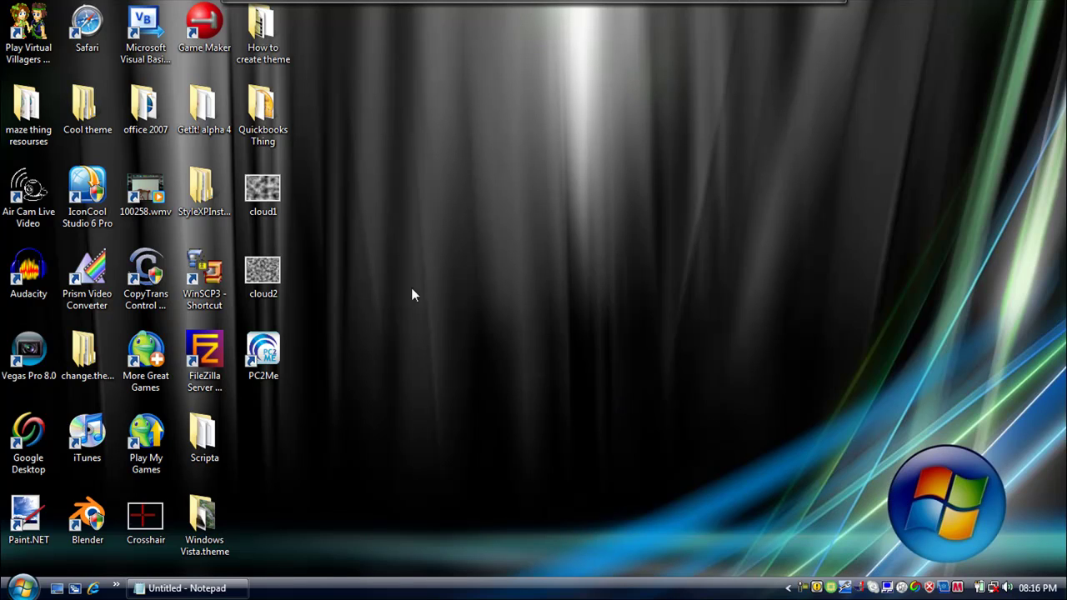
click(402, 400)
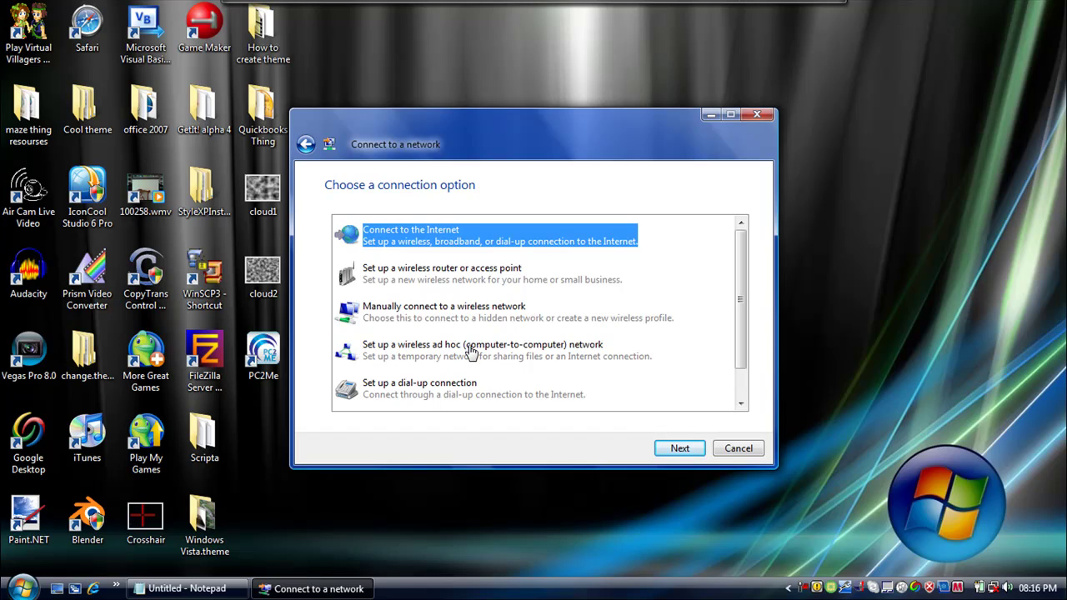
click(471, 354)
click(680, 448)
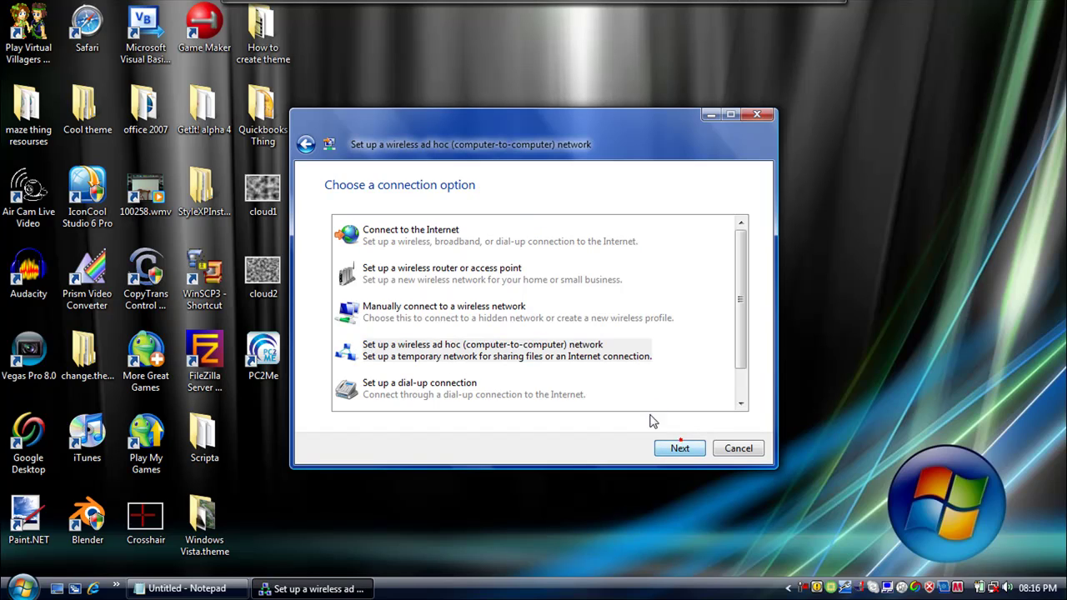
click(683, 453)
Step: Create the ad hoc network named Air Cam with No authentication (Open), choose to save it and close the wizard
click(595, 296)
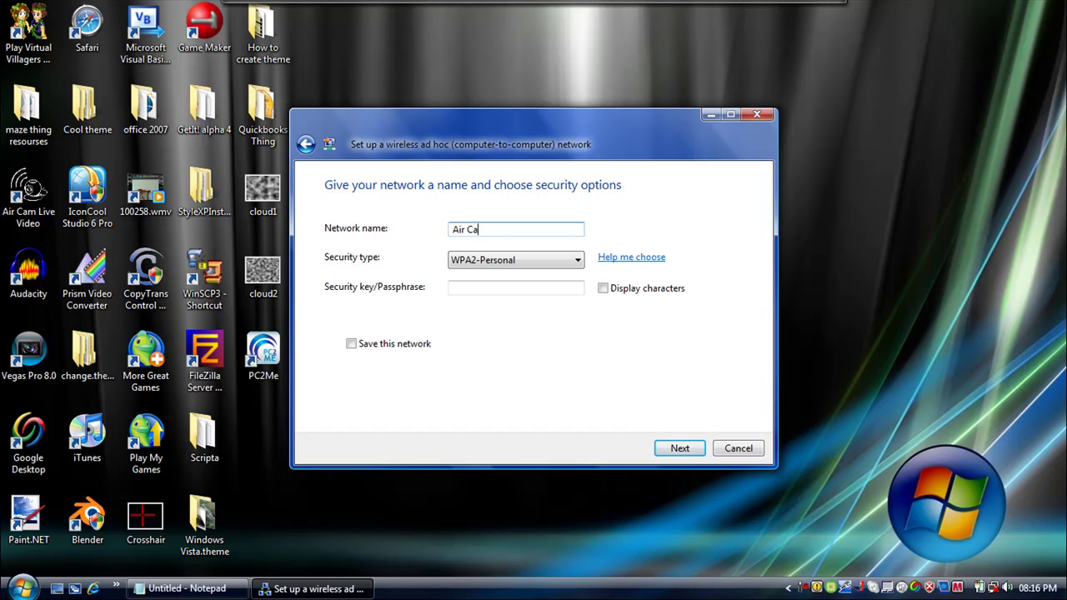
click(534, 260)
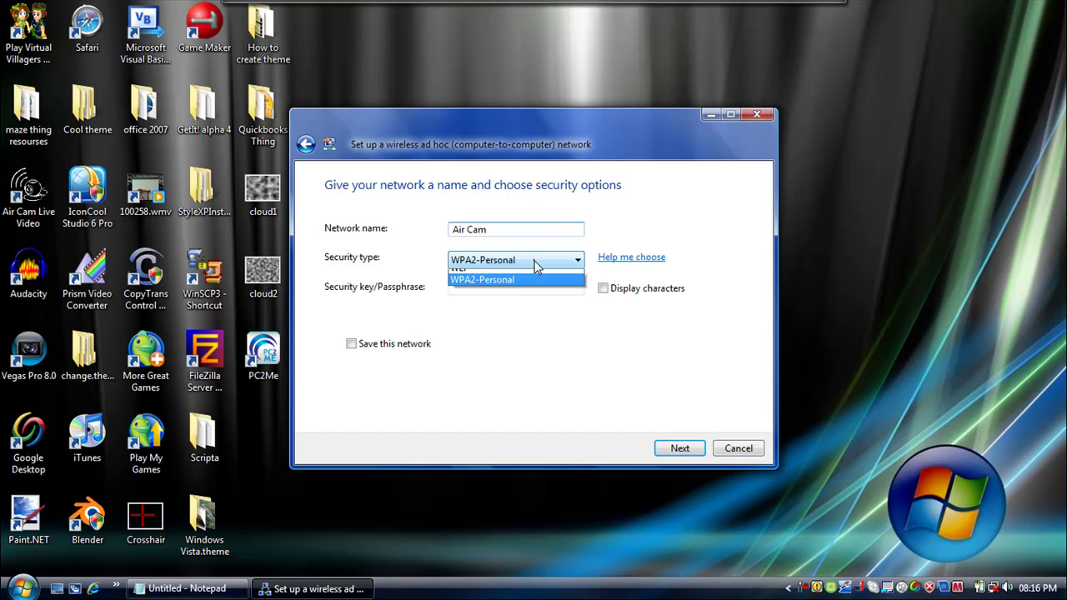
click(509, 275)
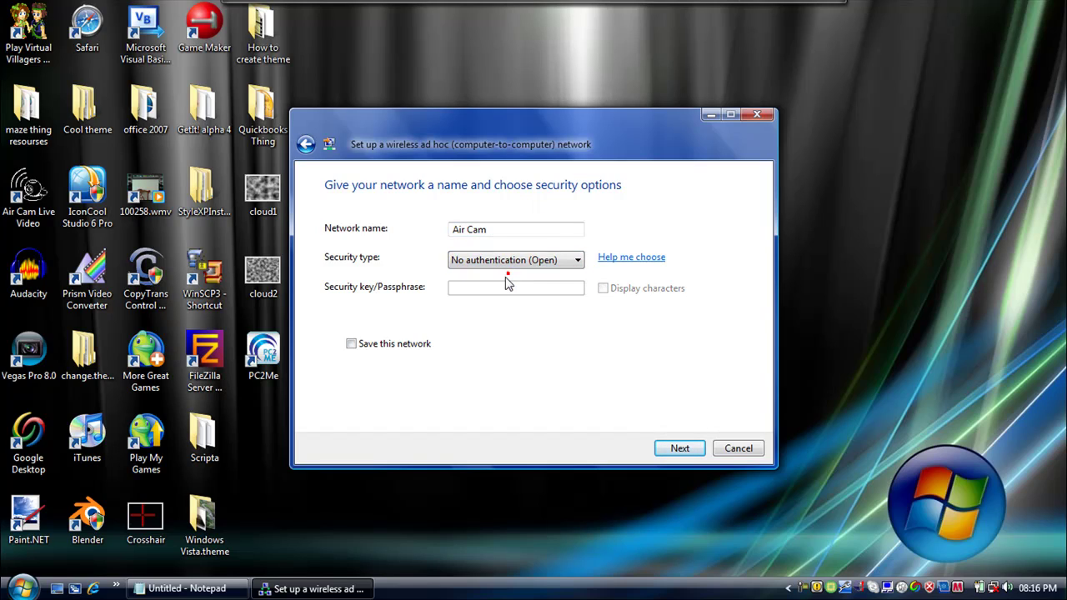
click(381, 351)
click(684, 450)
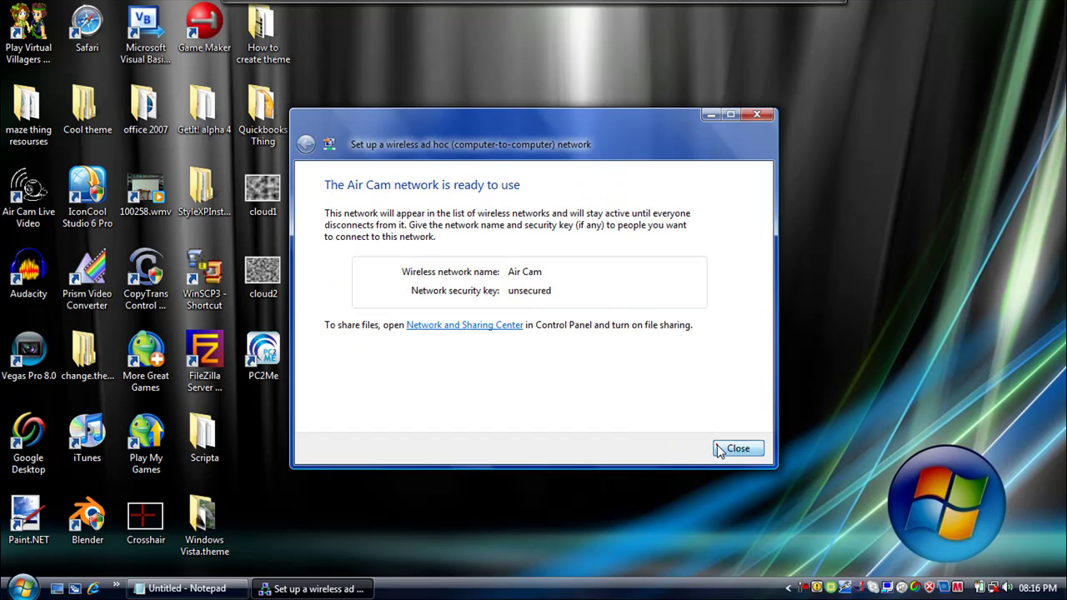
click(719, 449)
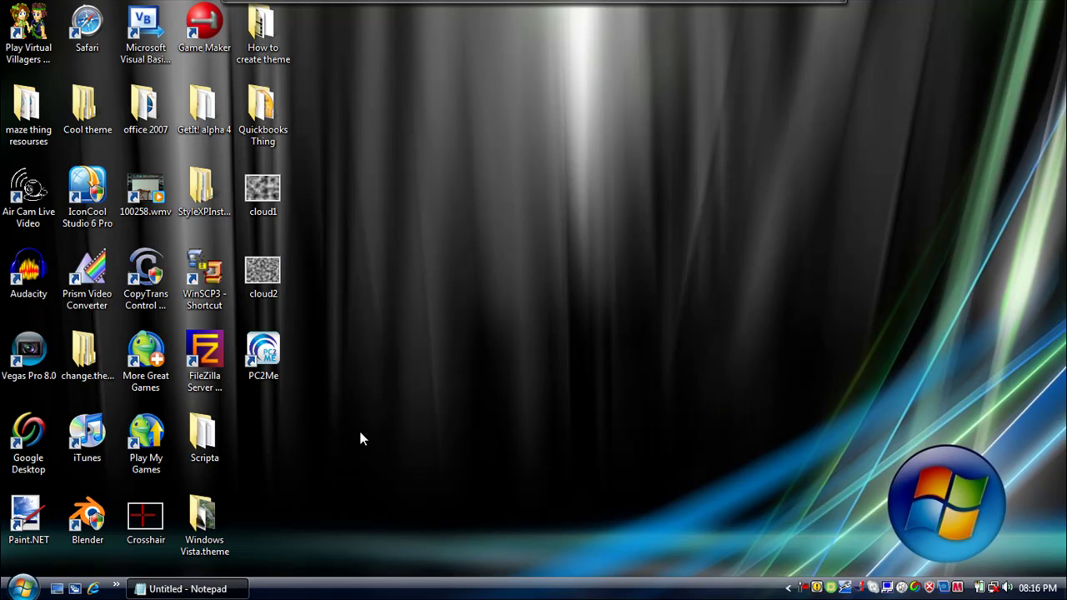
Step: Open the Network and Sharing Center from the Network window and bring up the computer's managed network connections
click(22, 589)
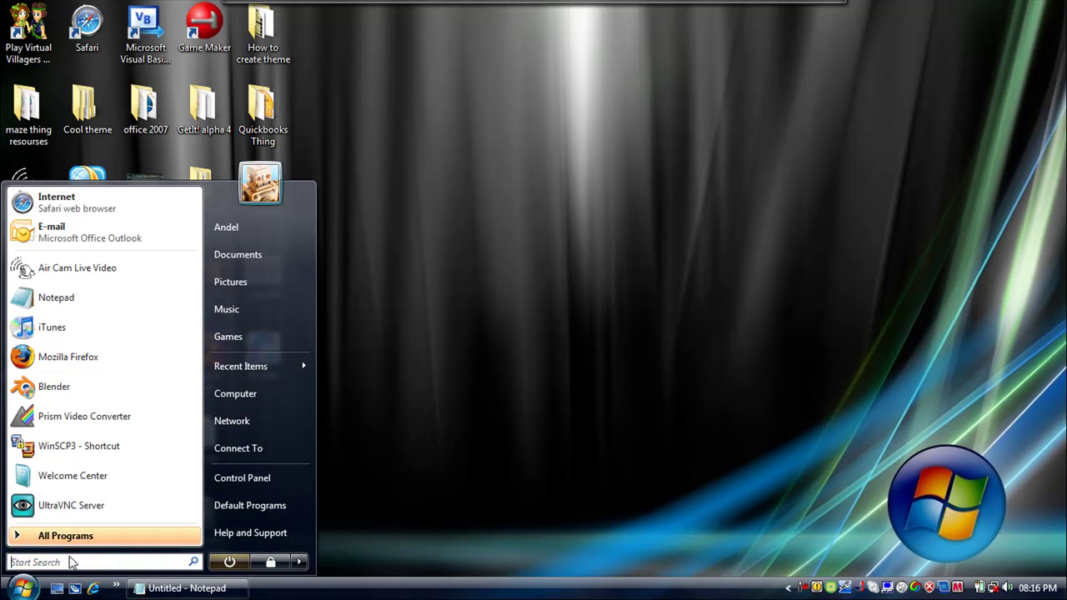
click(290, 418)
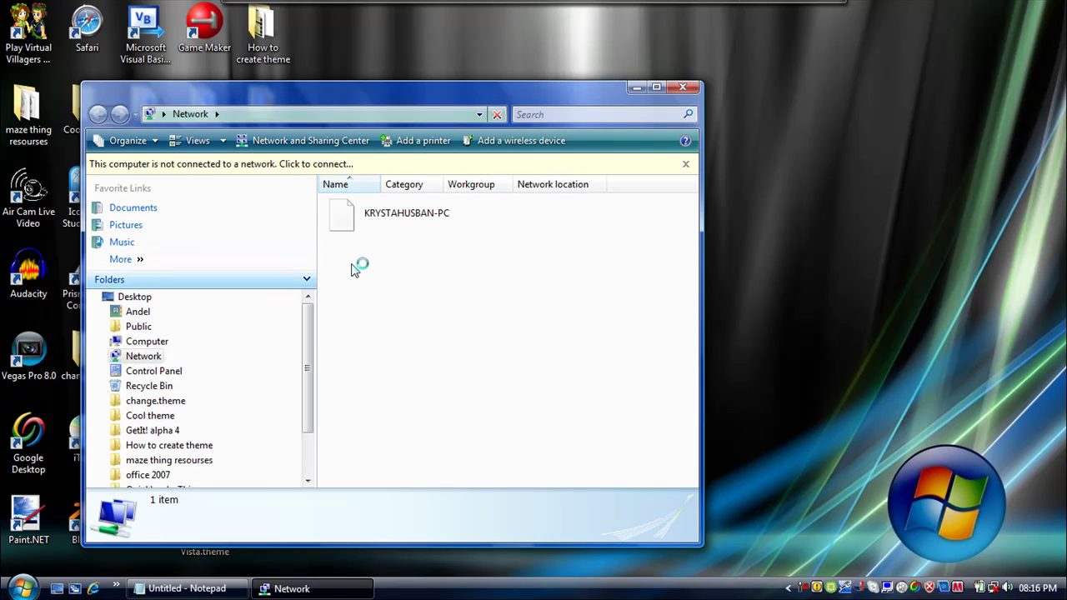
click(305, 134)
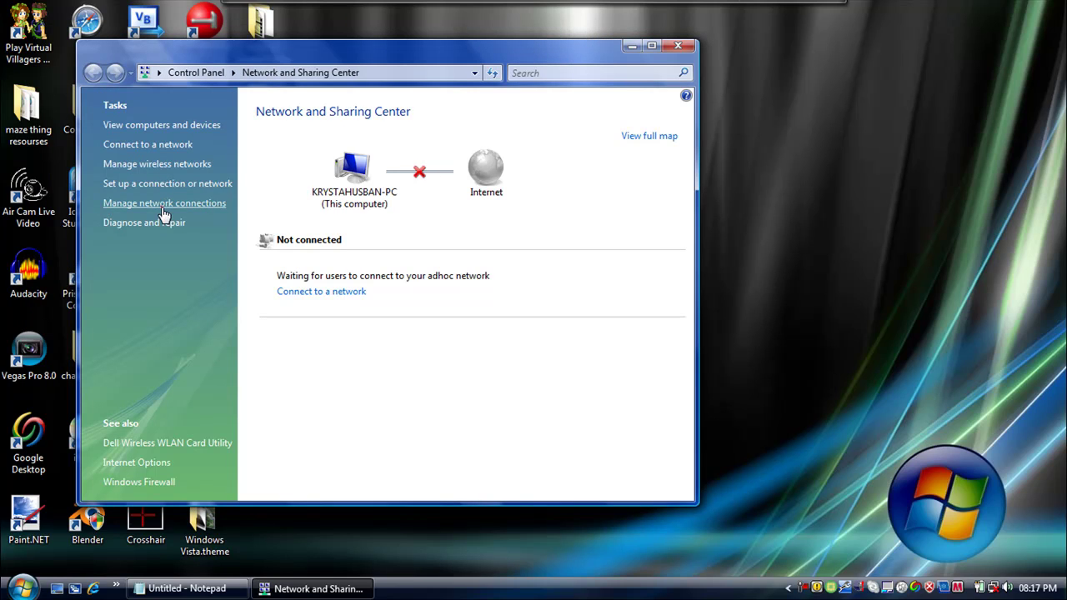
click(162, 206)
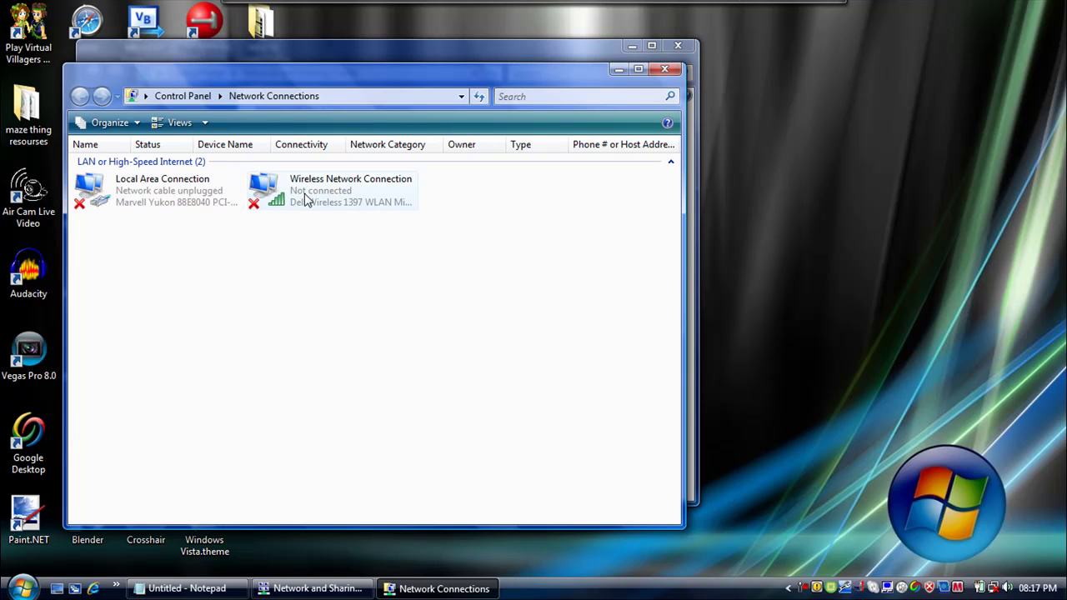
click(181, 247)
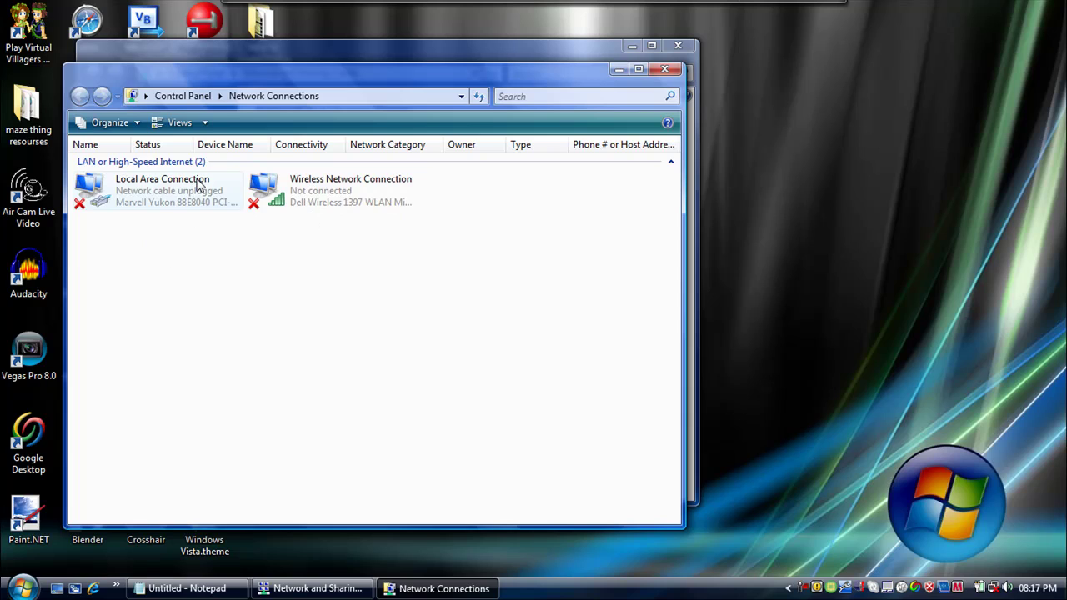
Step: In the Local Area Connection's sharing properties, keep other network users allowed to connect through this computer's Internet connection, apply, and close the network windows
right_click(163, 186)
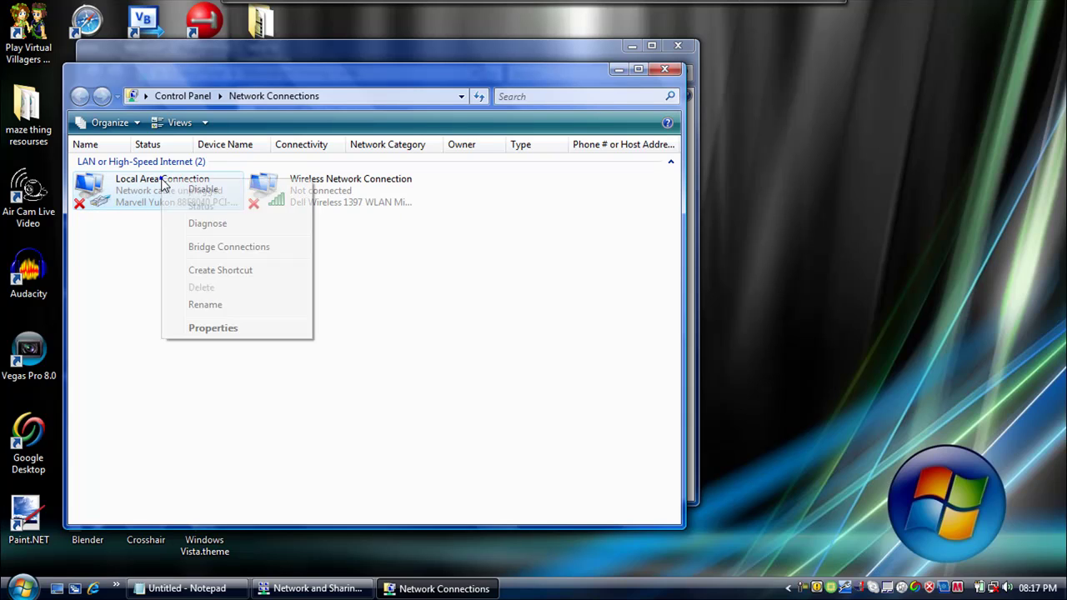
click(238, 323)
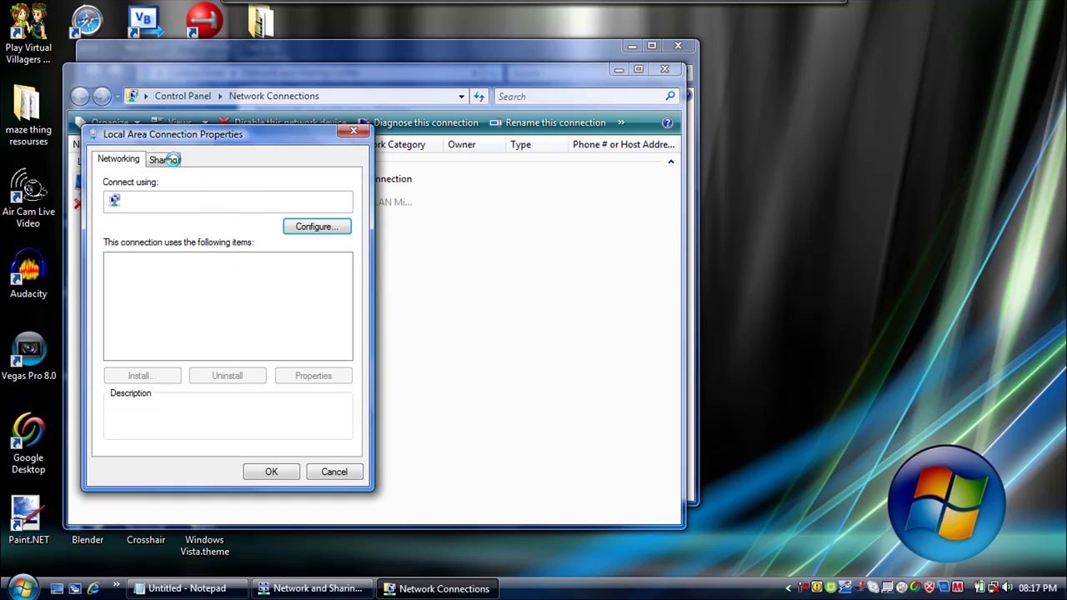
click(164, 159)
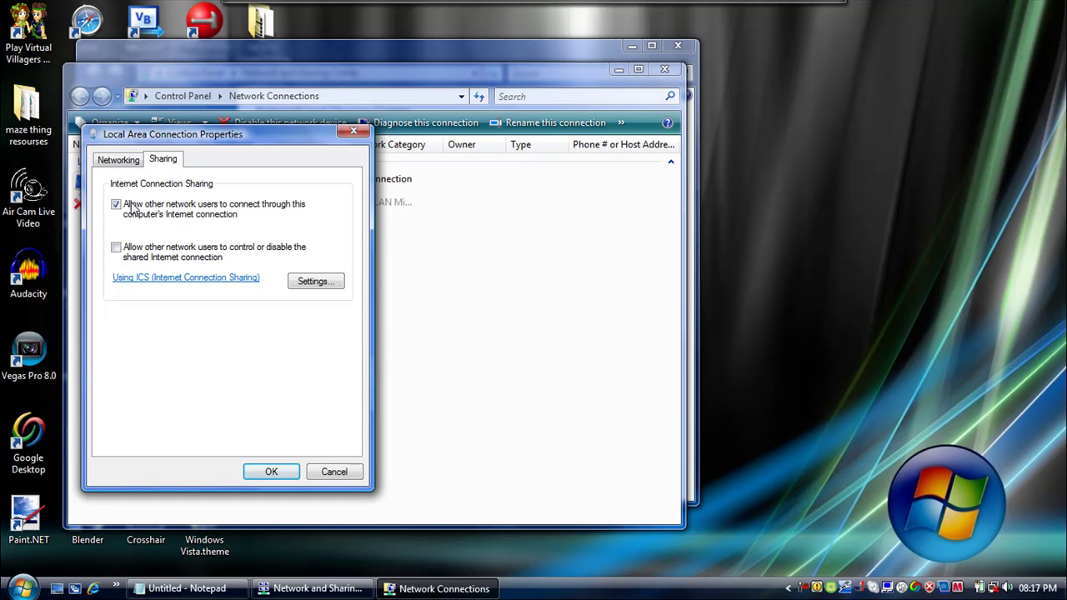
click(273, 472)
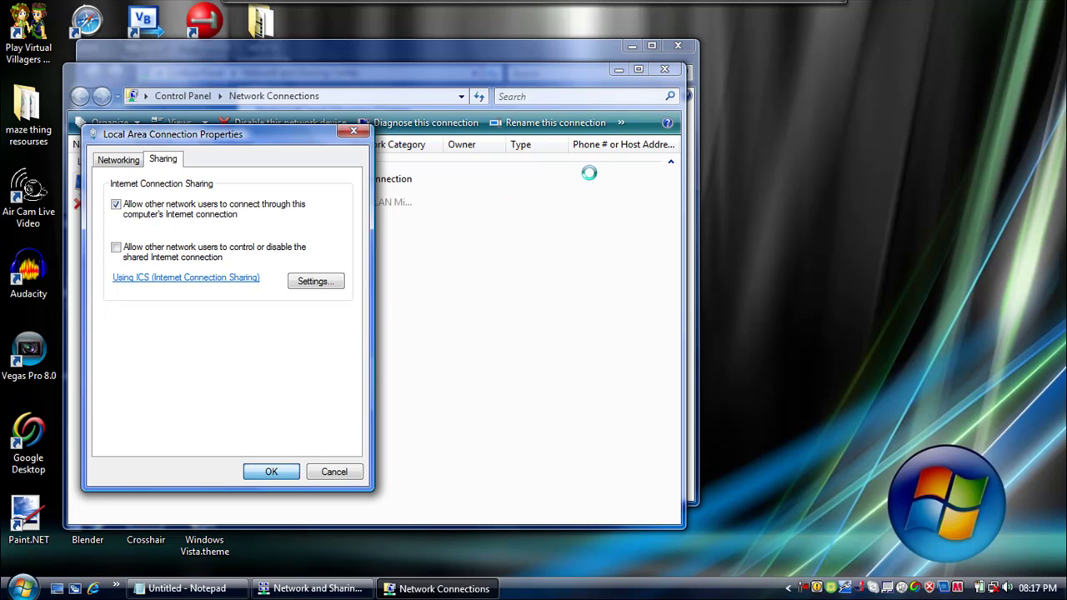
click(674, 70)
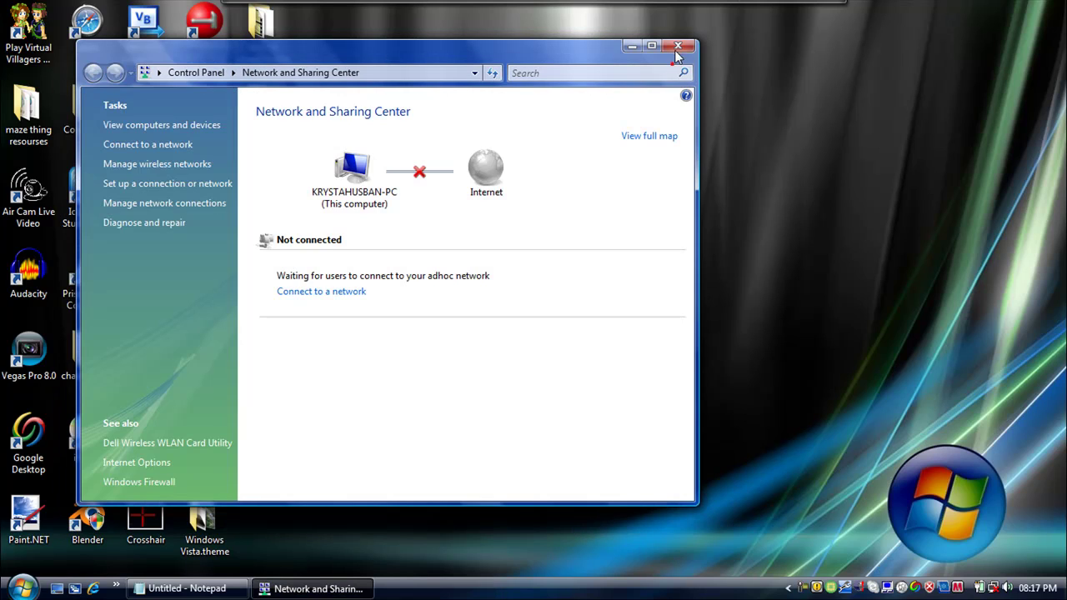
click(674, 46)
click(574, 169)
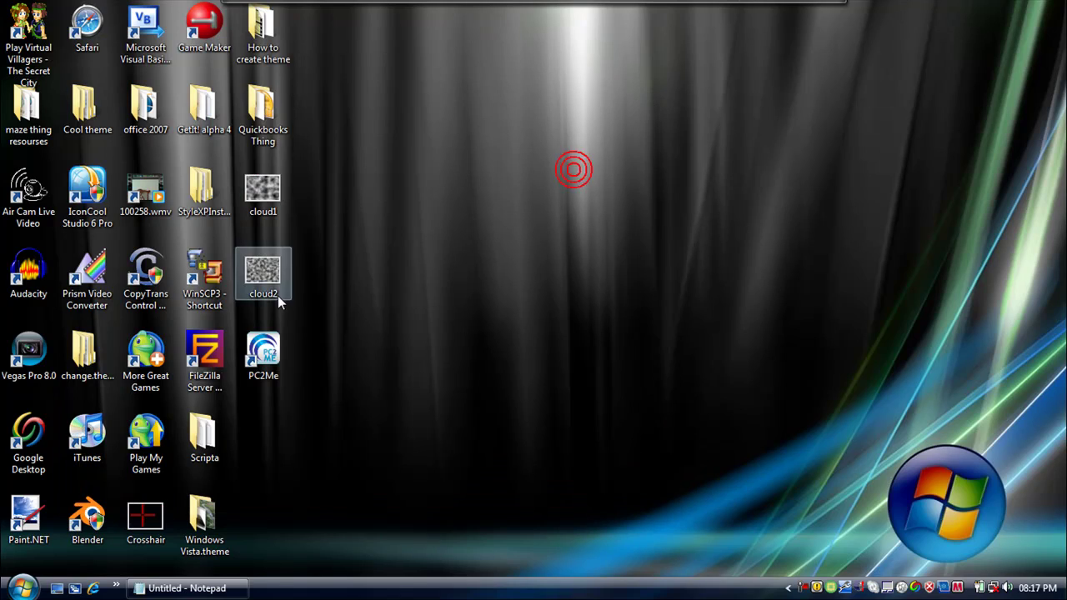
Step: Launch Air Cam Live Video, select Integrated Webcam as video device and Microphone Array as audio device, and minimize its window
click(29, 194)
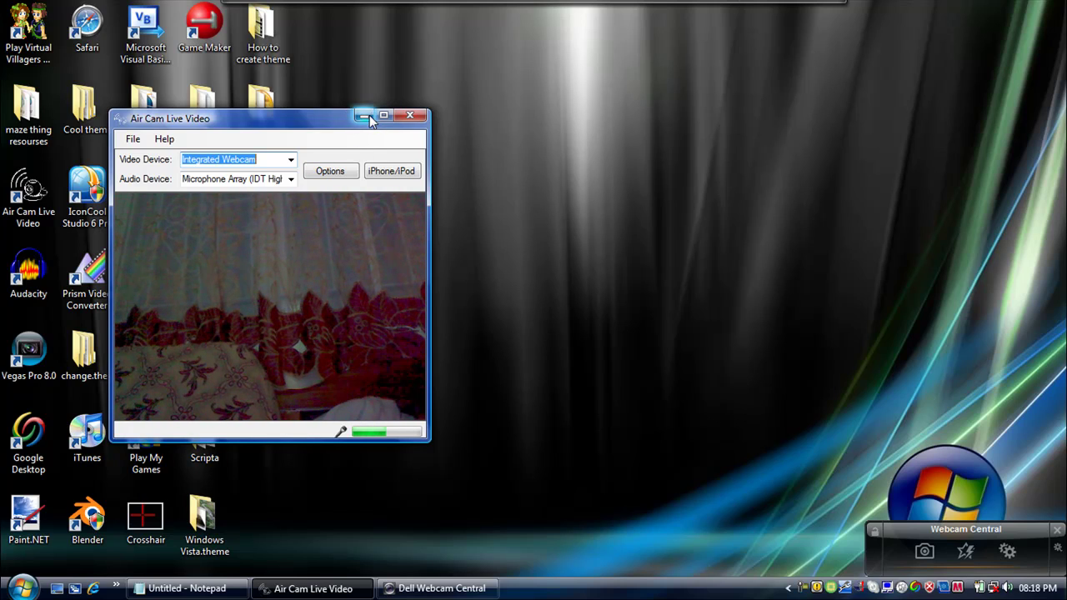
click(292, 161)
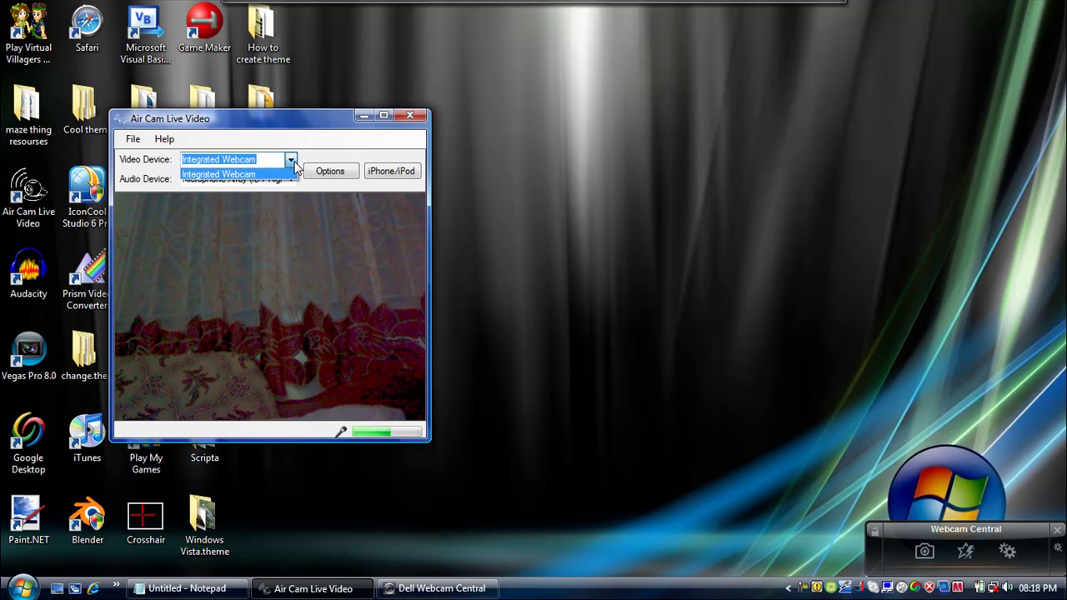
click(294, 162)
click(292, 179)
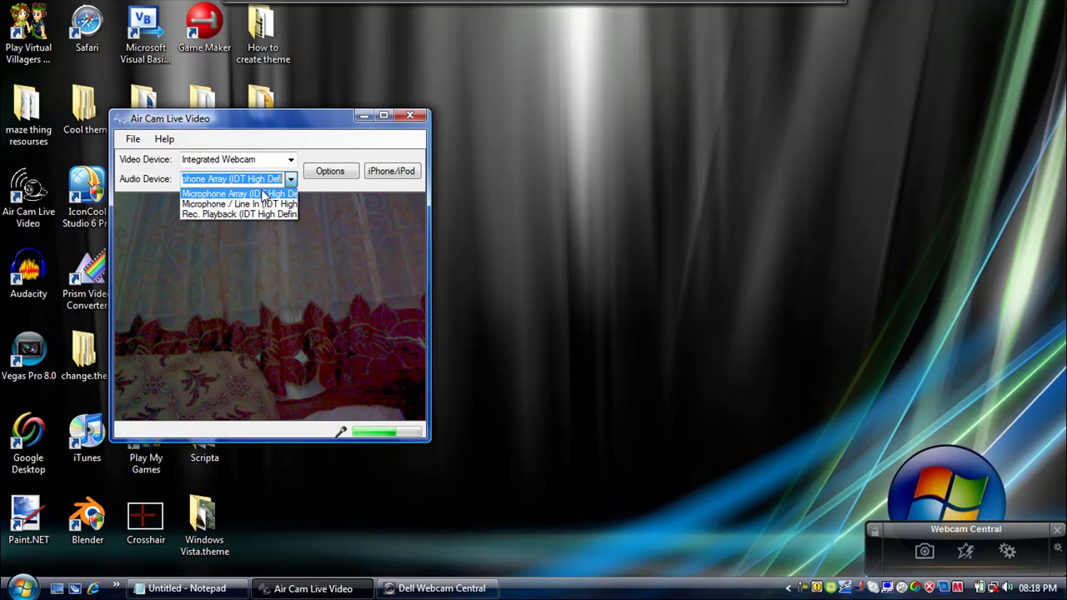
click(264, 194)
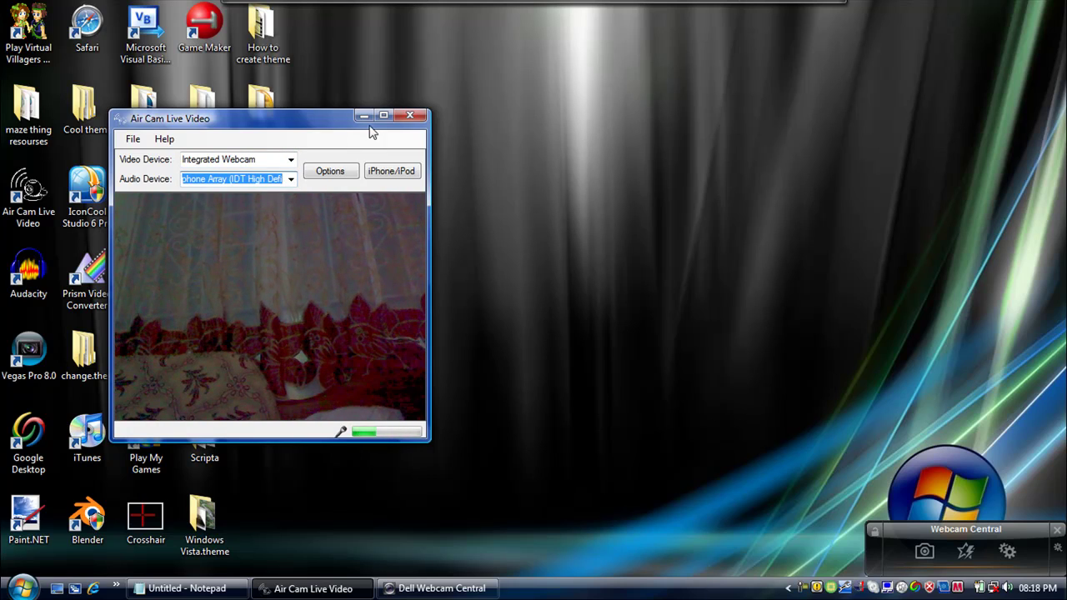
click(365, 116)
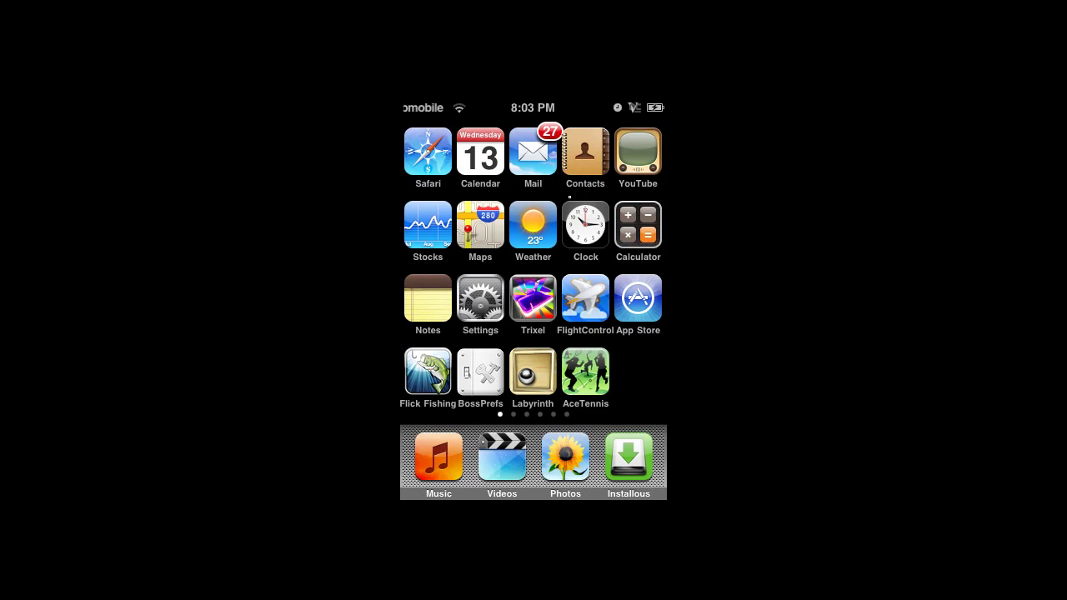
Step: On the iPhone, open the App Store, search for "air cam" and return to the home screen
click(655, 488)
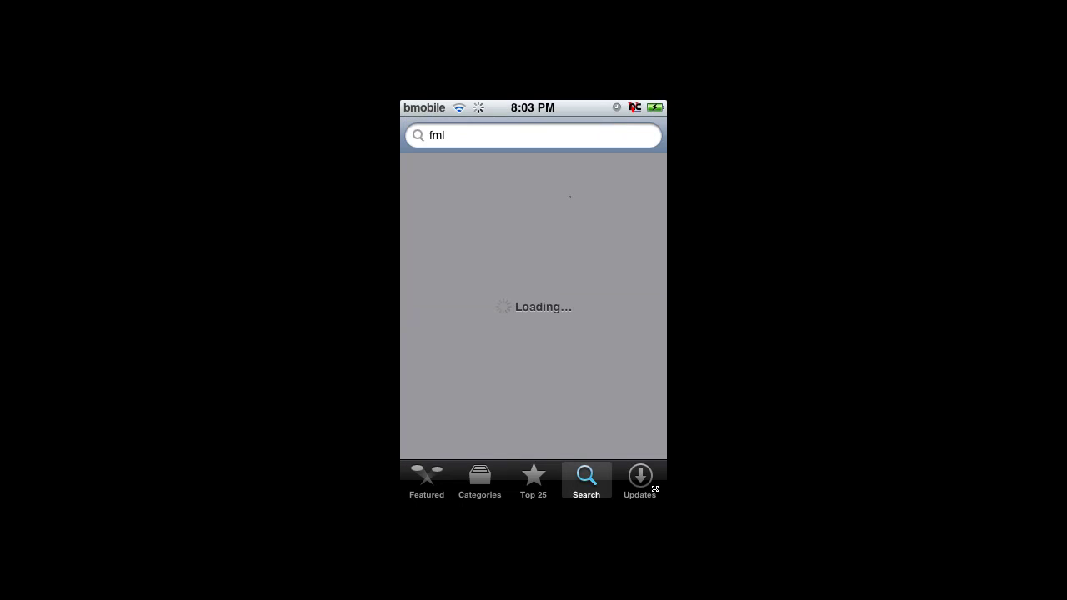
click(500, 135)
click(648, 135)
text(air)
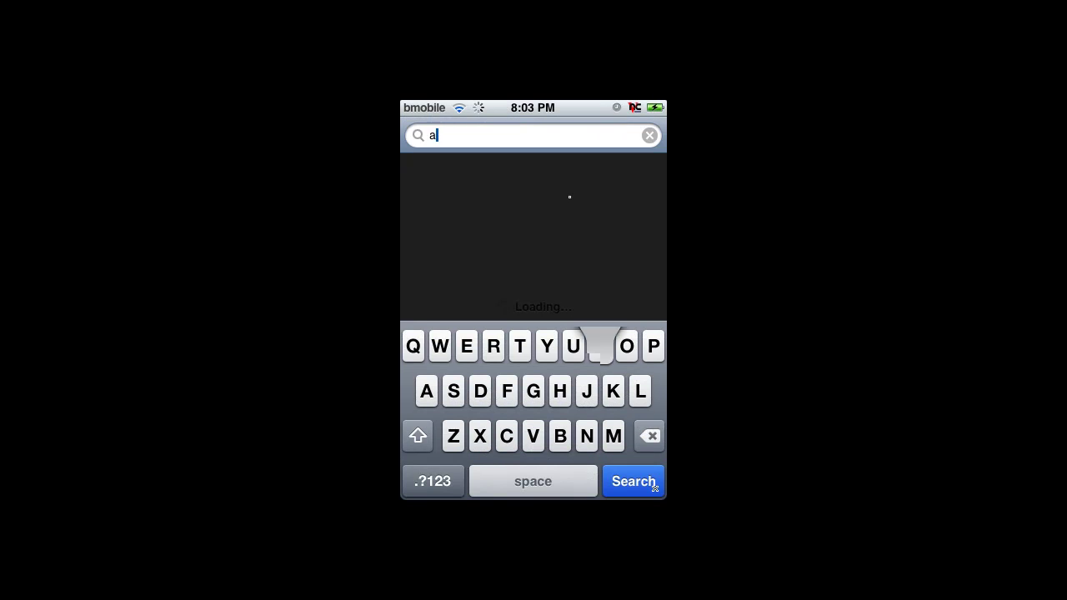
text( cam)
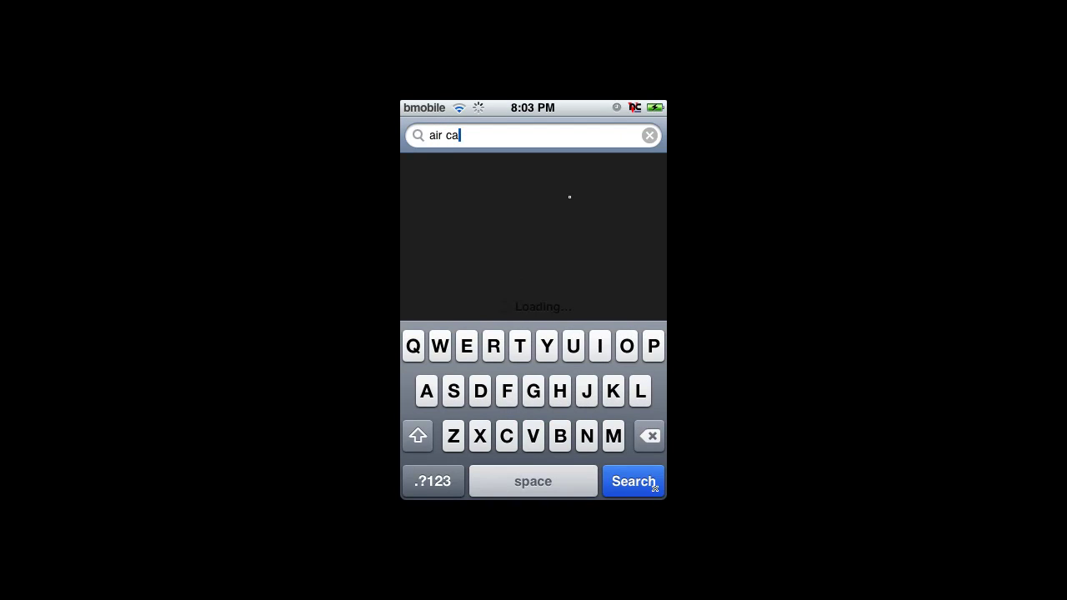
click(656, 488)
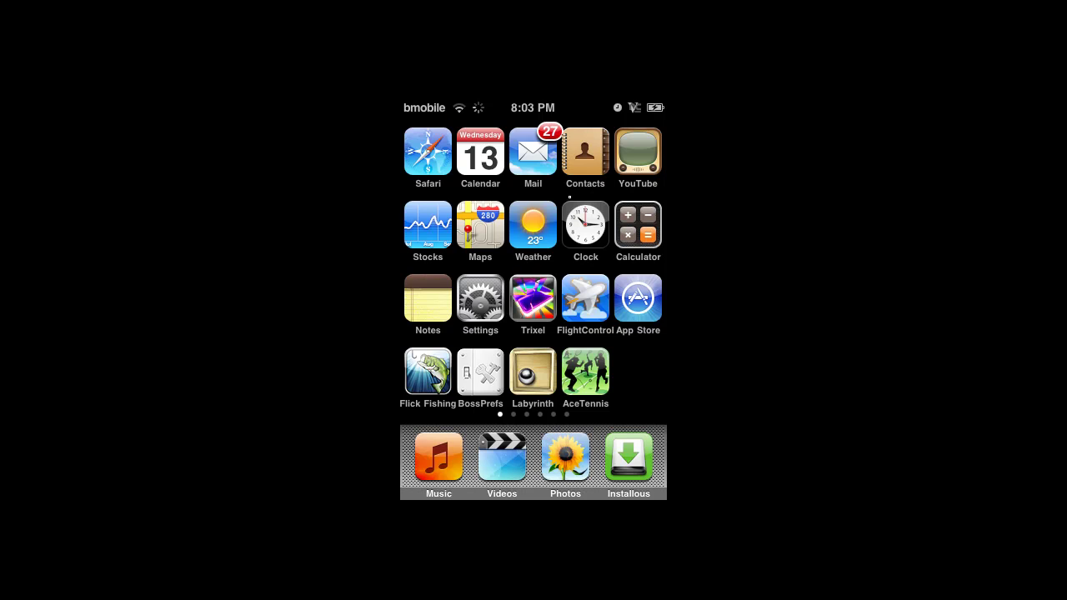
Step: Go through the iPhone's home screen pages and launch an installed app
drag(667, 489, 655, 488)
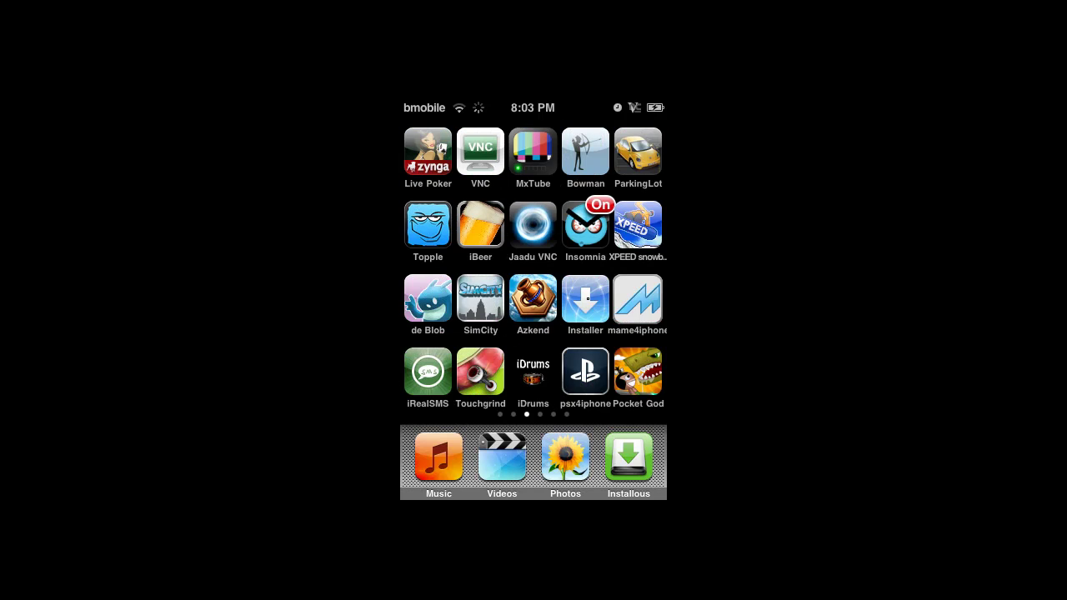
click(655, 489)
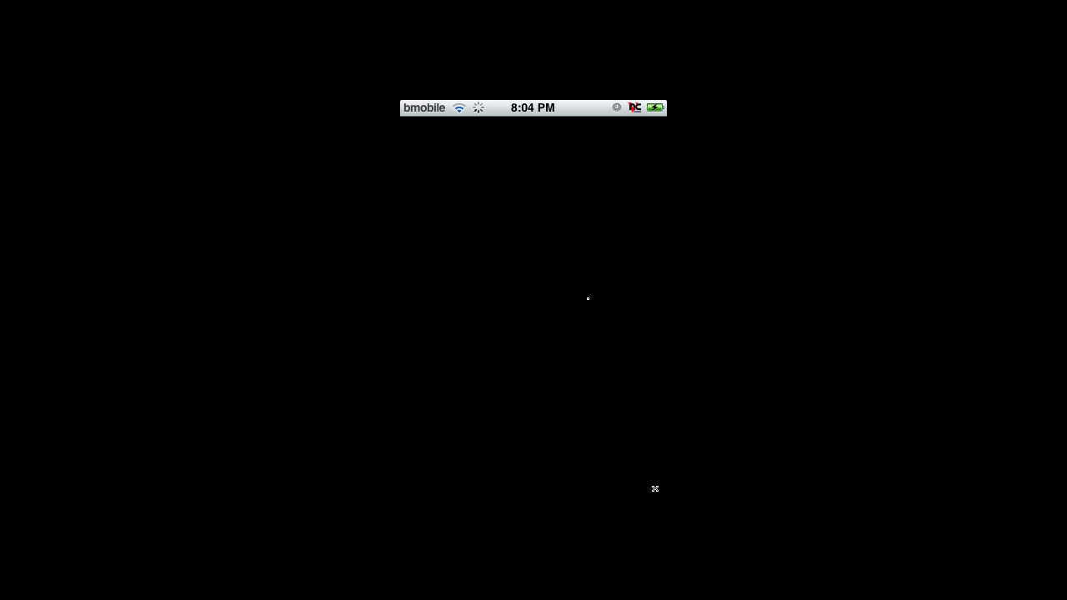